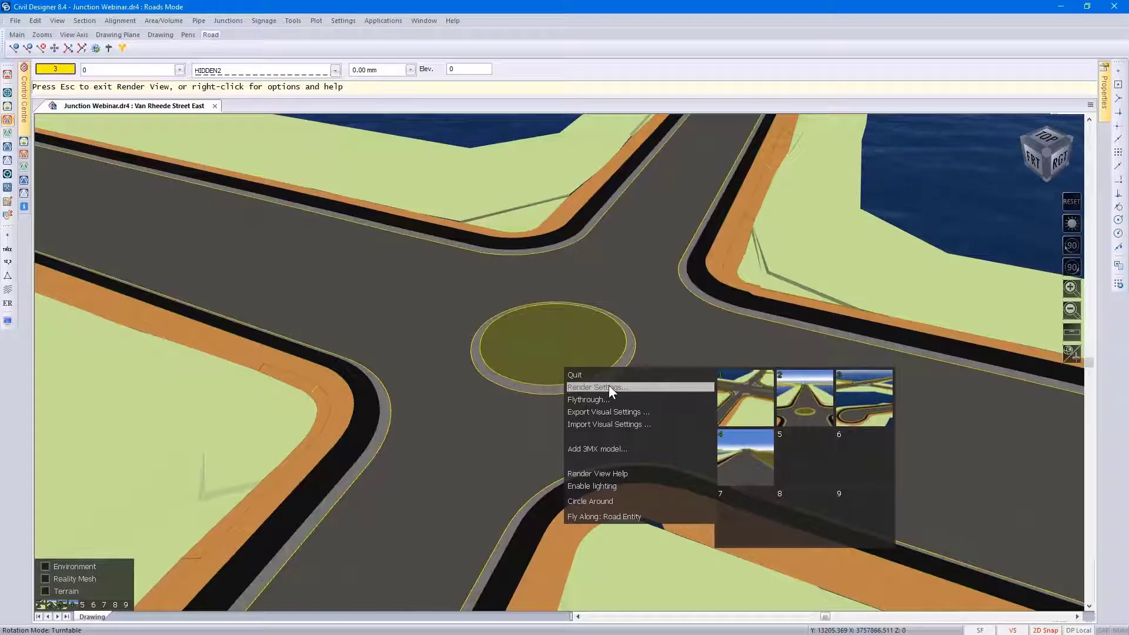
Check the Render View settings, dismiss them, and quit the 3D render view to return to the plan drawing
click(609, 386)
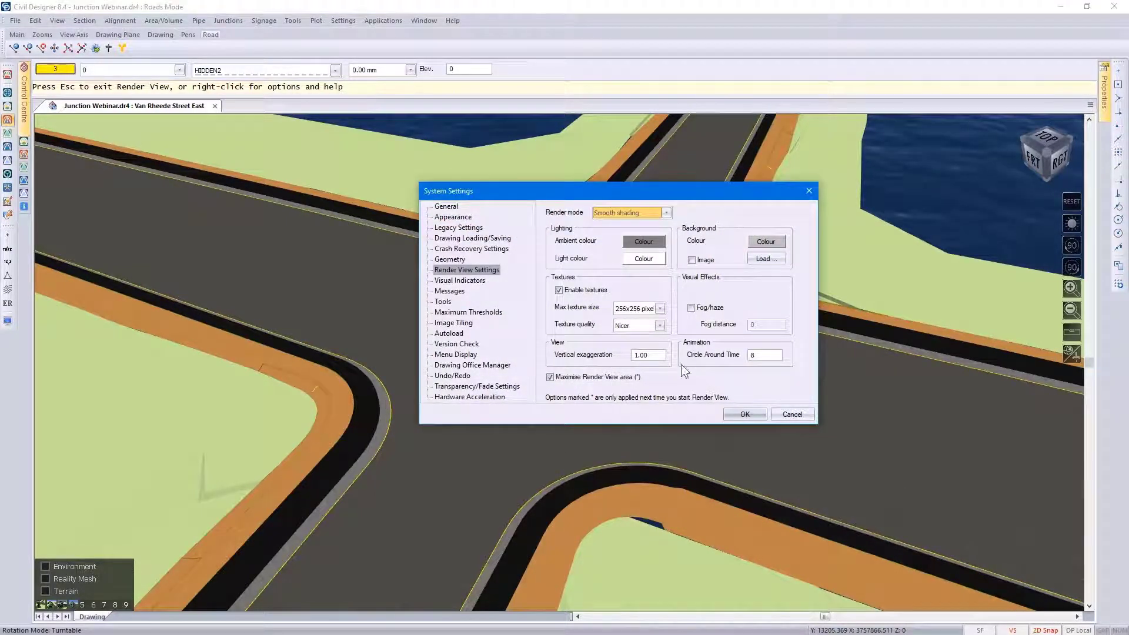
click(804, 410)
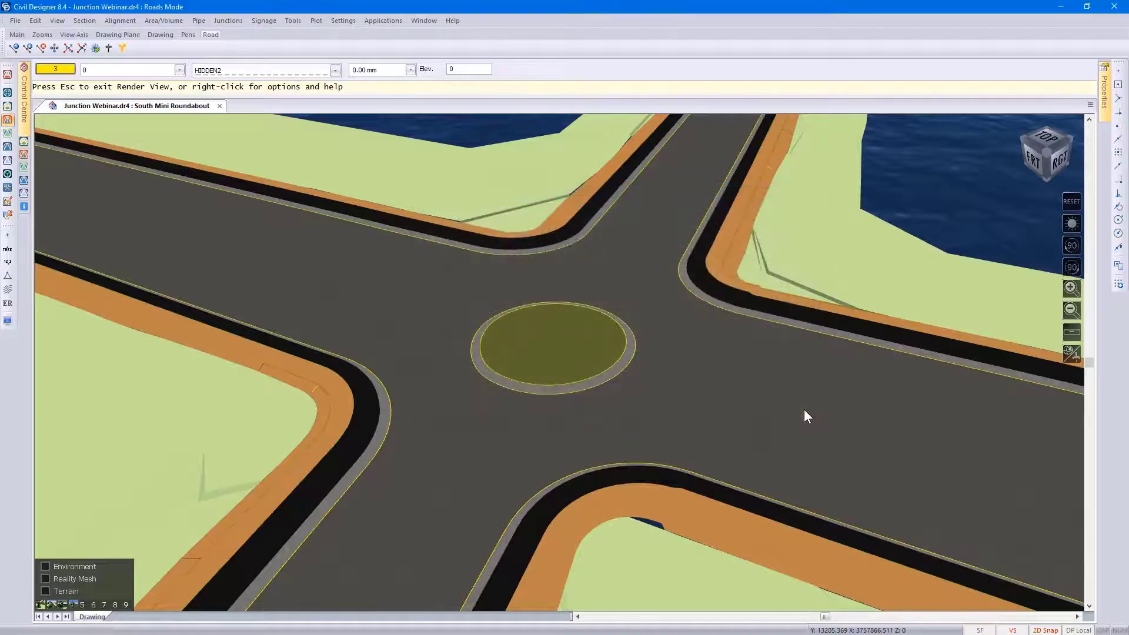
key(Escape)
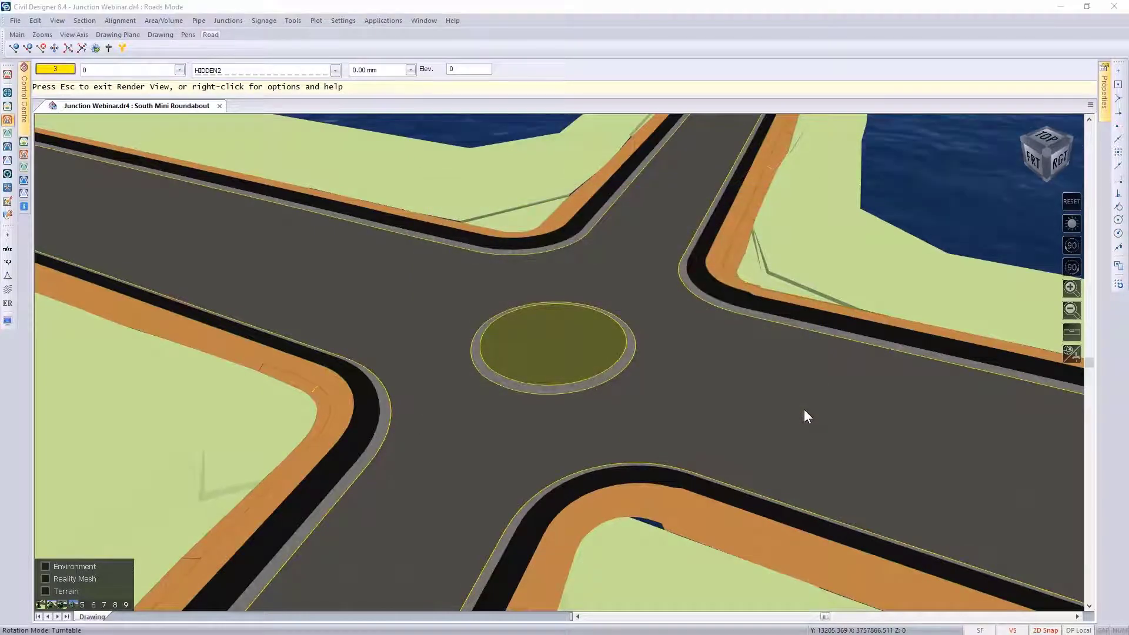
click(542, 347)
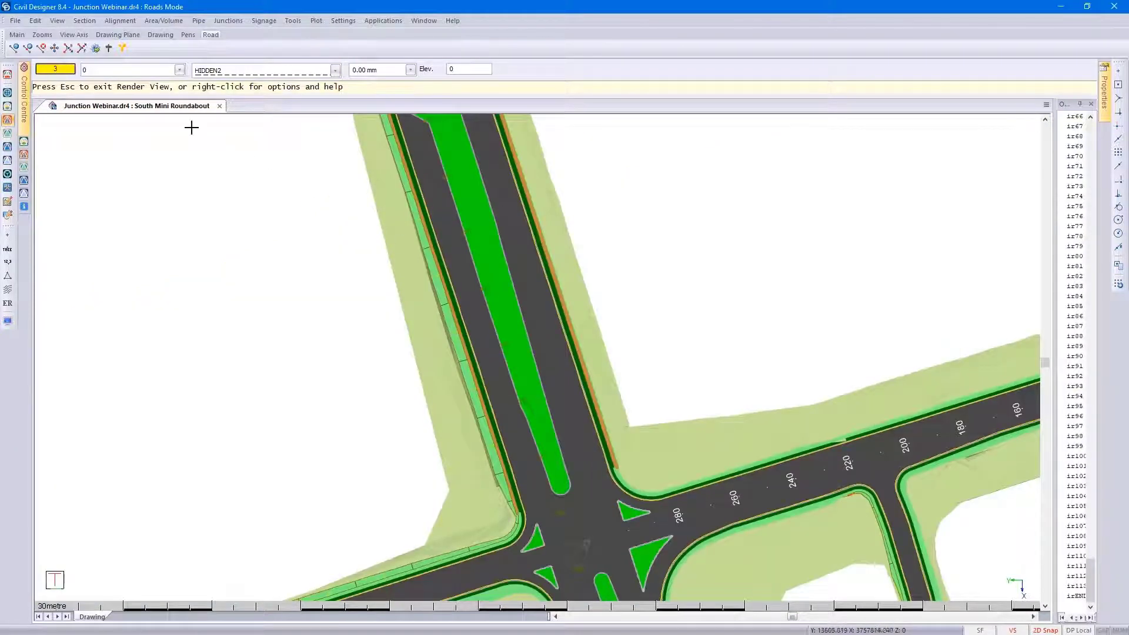
Make all layers visible, hide the Eye Position, Export Bellmouth and Export Divider Island layers, and apply the layer settings
click(139, 70)
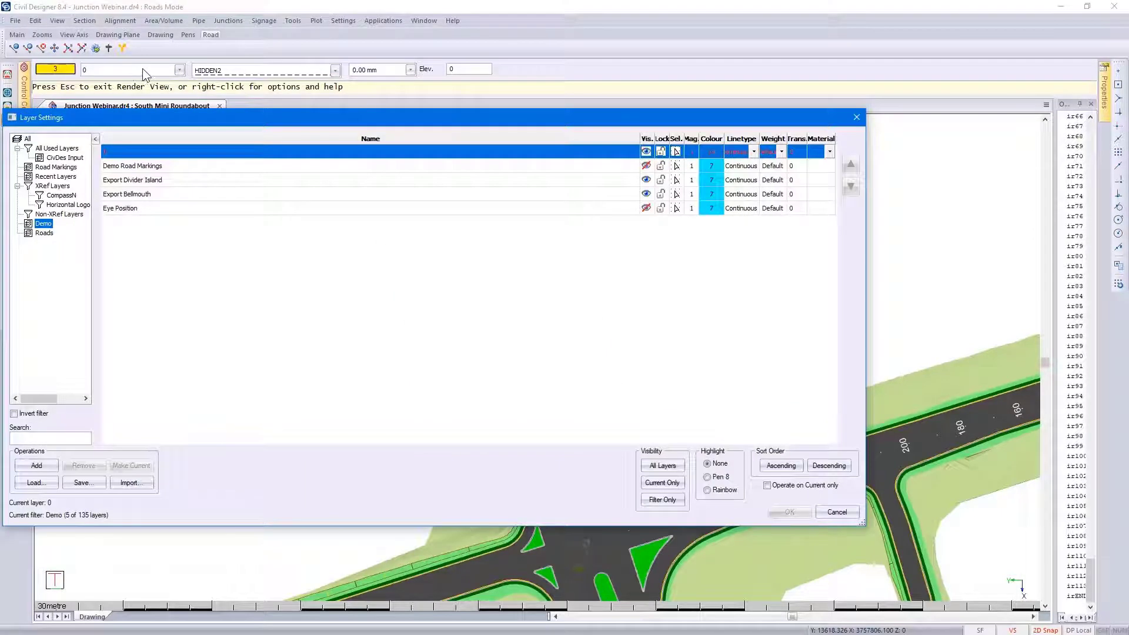
click(659, 466)
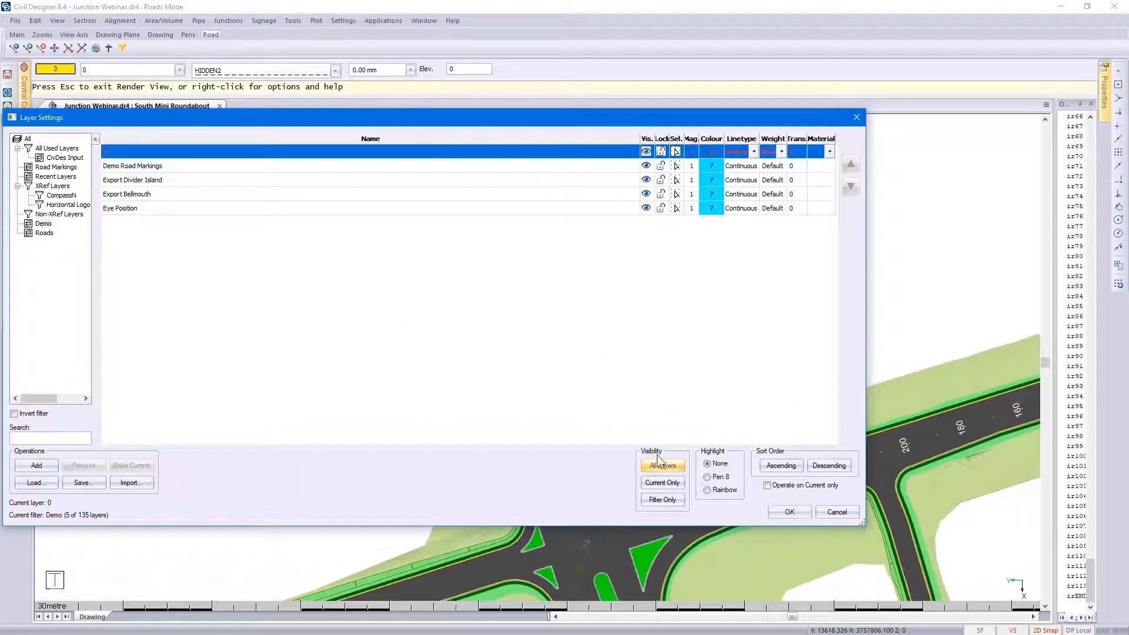
click(646, 208)
click(645, 194)
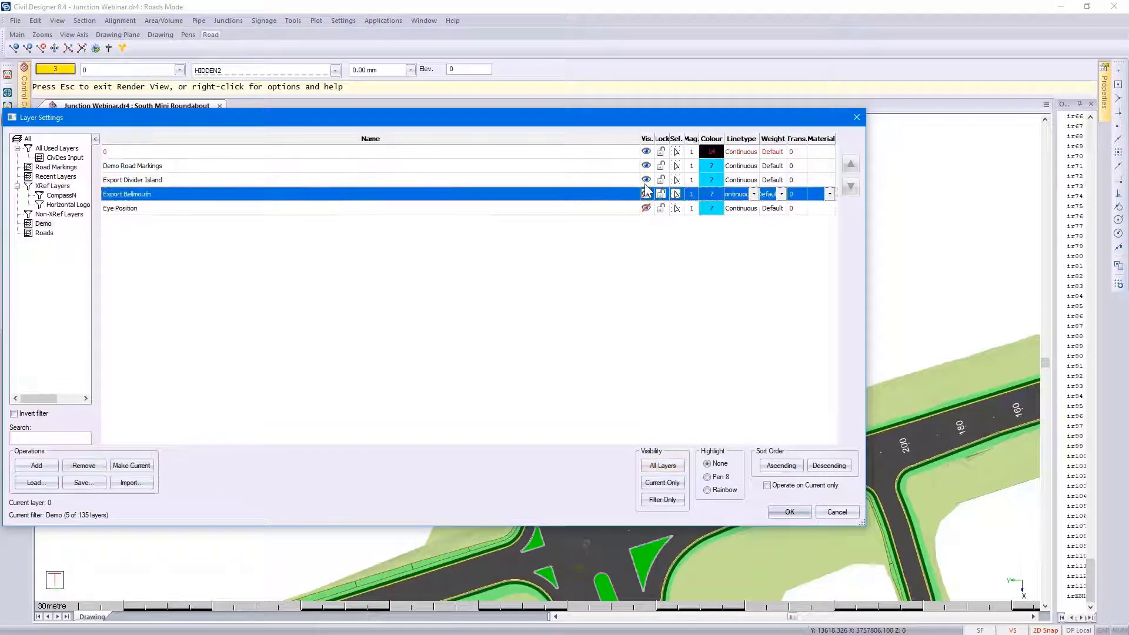
click(646, 180)
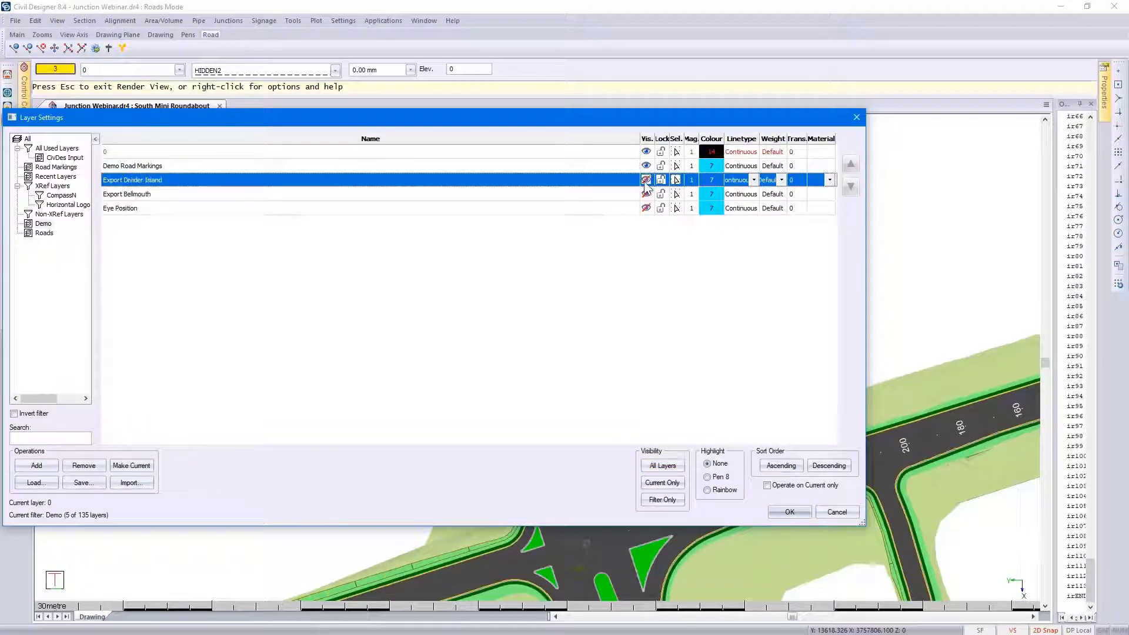
click(794, 512)
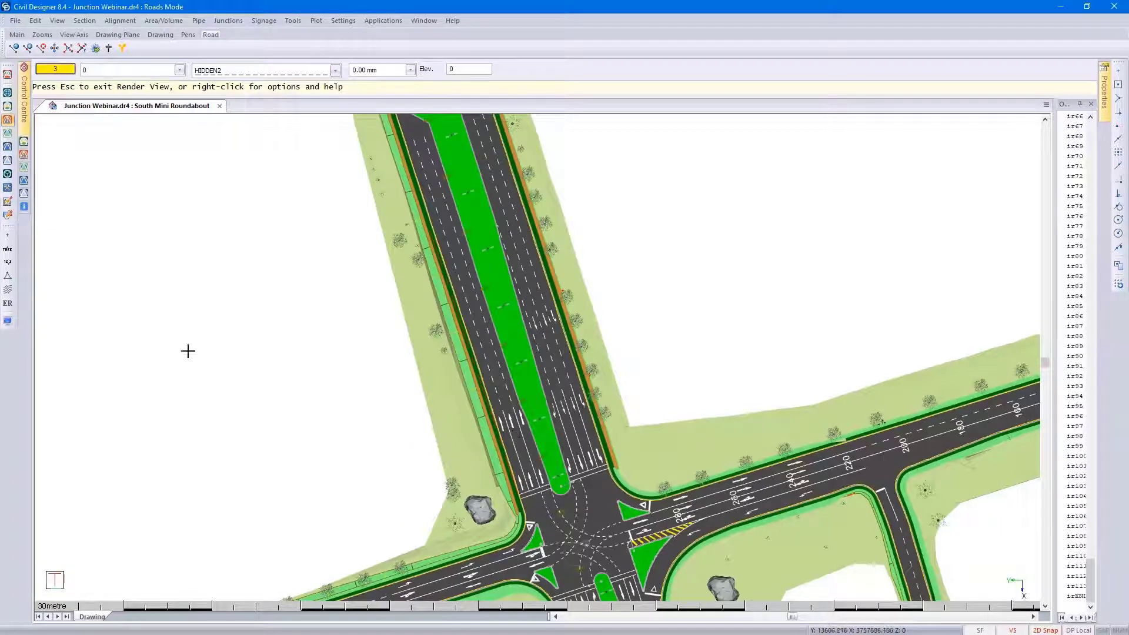
In the road string display settings, choose Asphalt 1 as the carriageway's render texture and accept the textures and settings
click(12, 322)
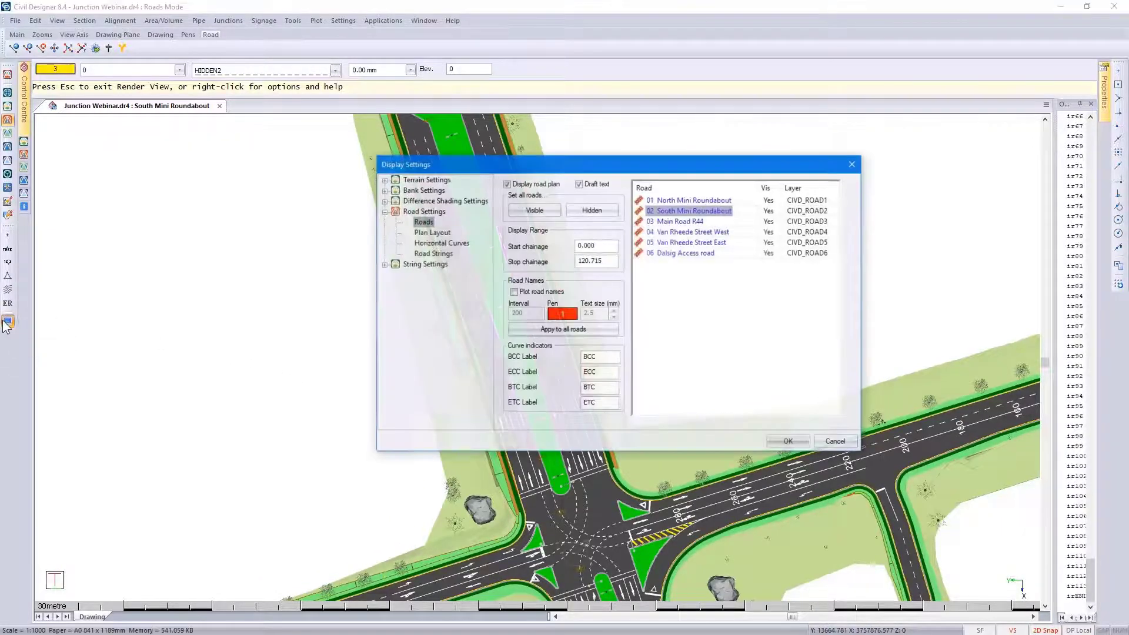
click(433, 255)
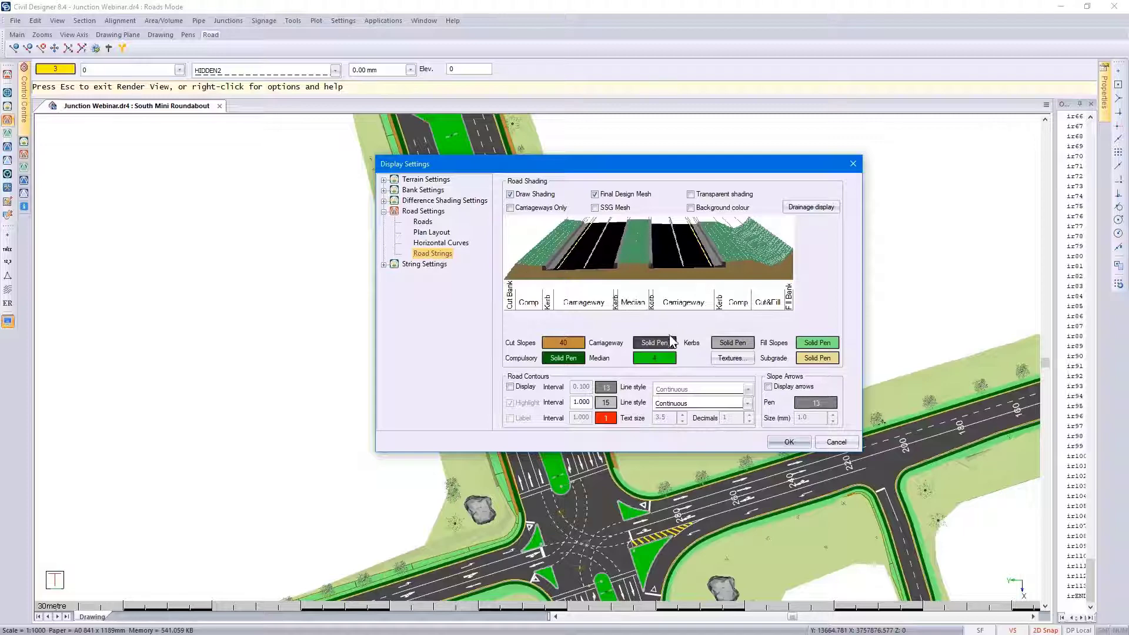
click(739, 361)
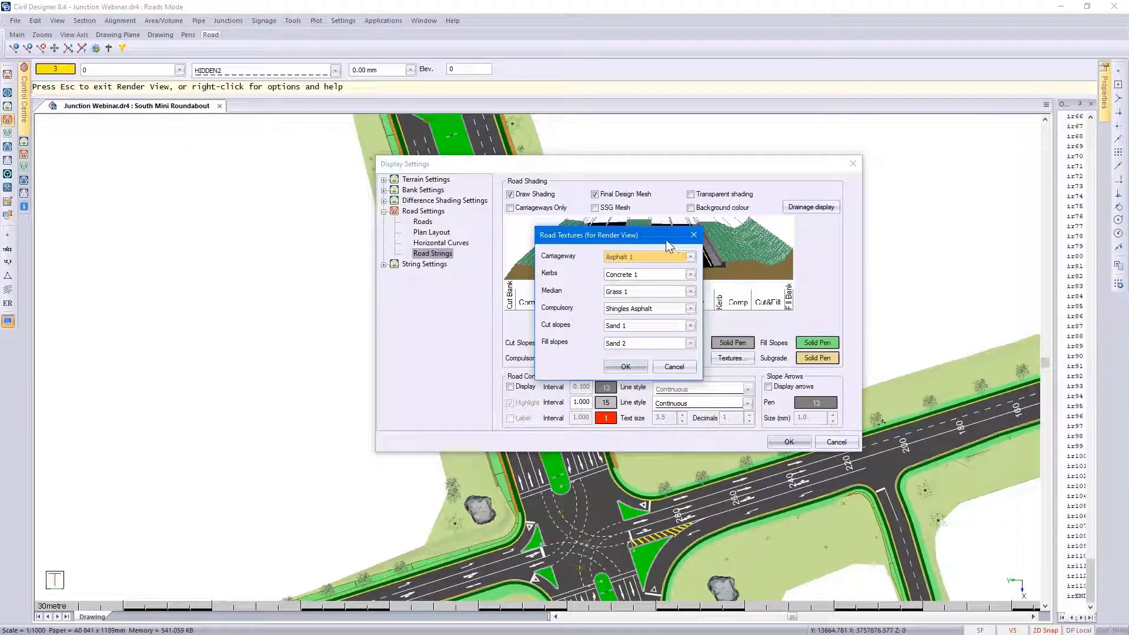
drag(666, 239, 665, 239)
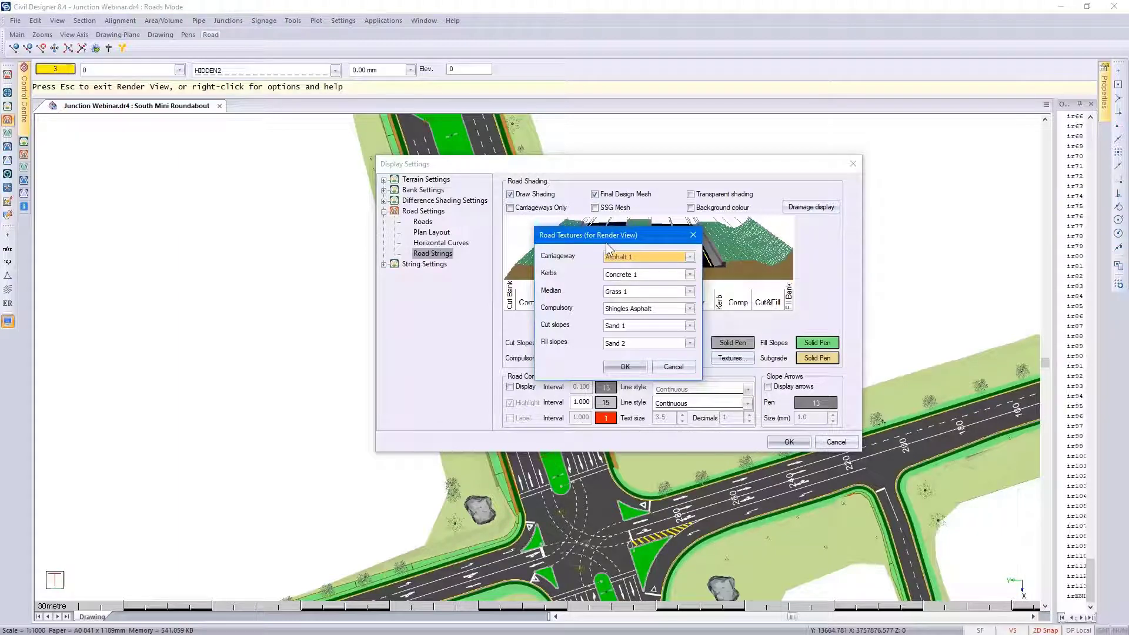
click(690, 258)
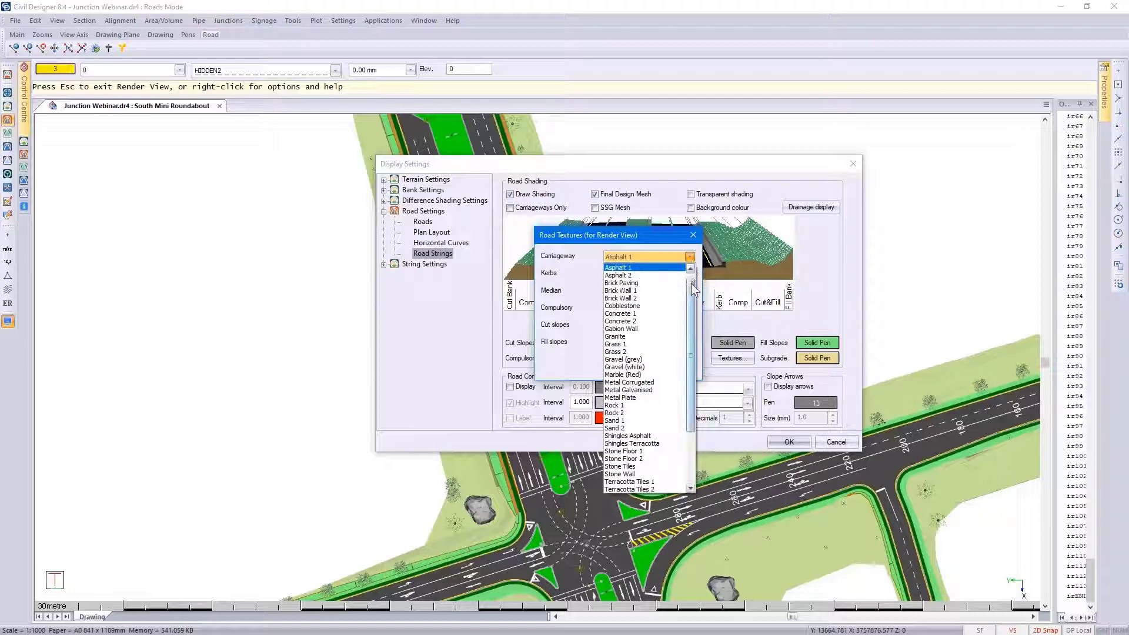
mouse_move(693, 288)
mouse_down()
mouse_move(696, 345)
mouse_move(695, 273)
mouse_up()
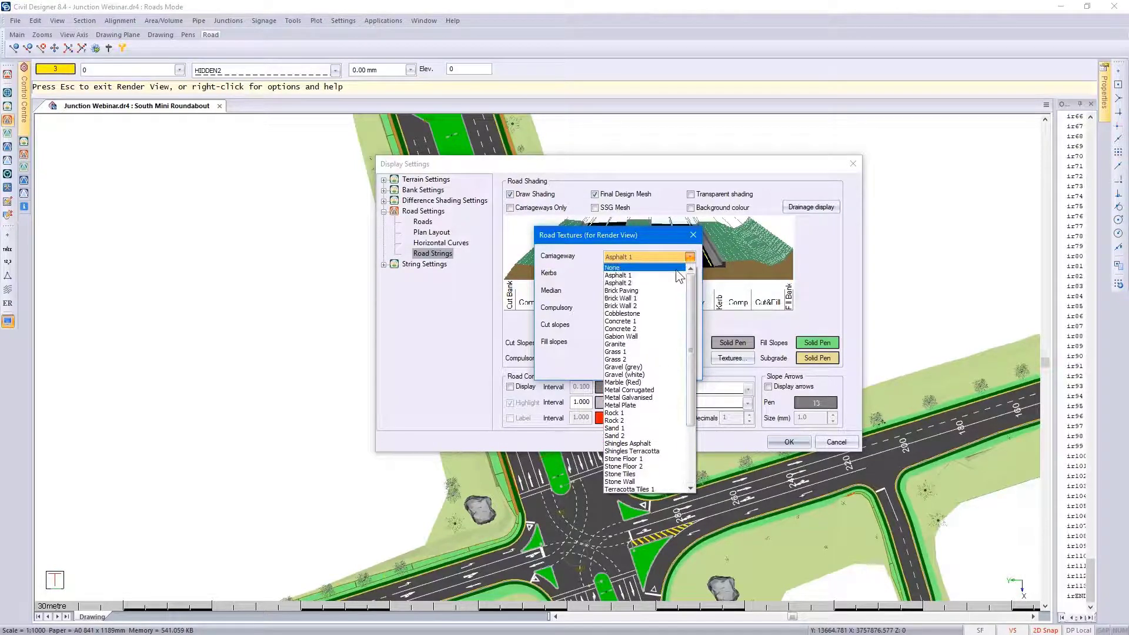
click(662, 277)
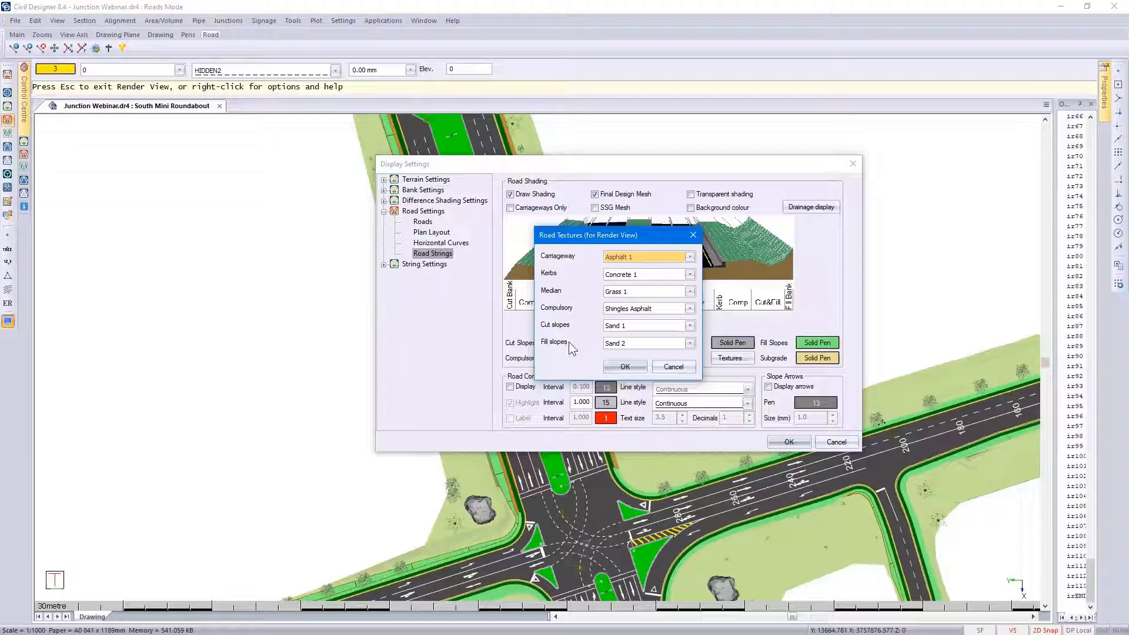
click(623, 362)
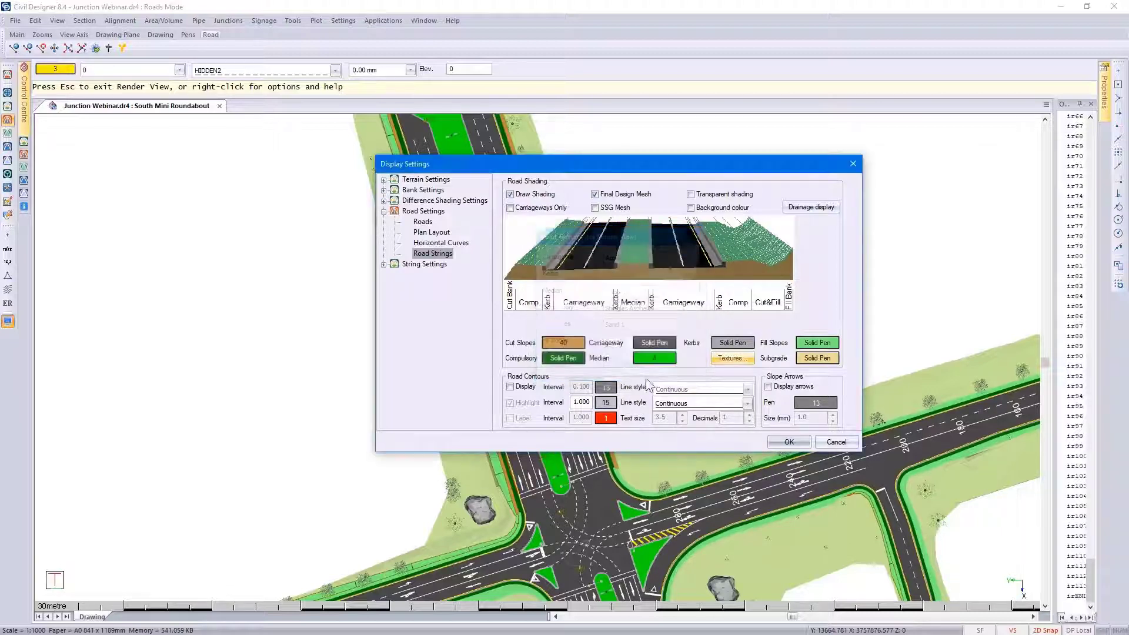
click(776, 442)
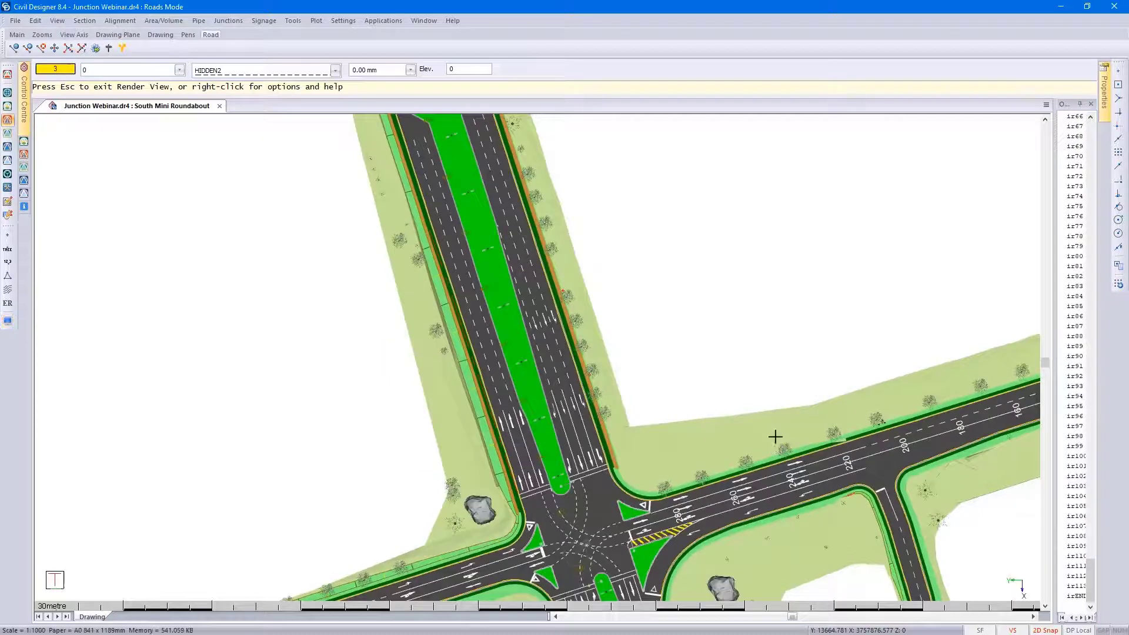
Choose the Gabion Wall texture for the 1x1 Gabion Step Bot component in the Component Editor, and close the editor
click(294, 23)
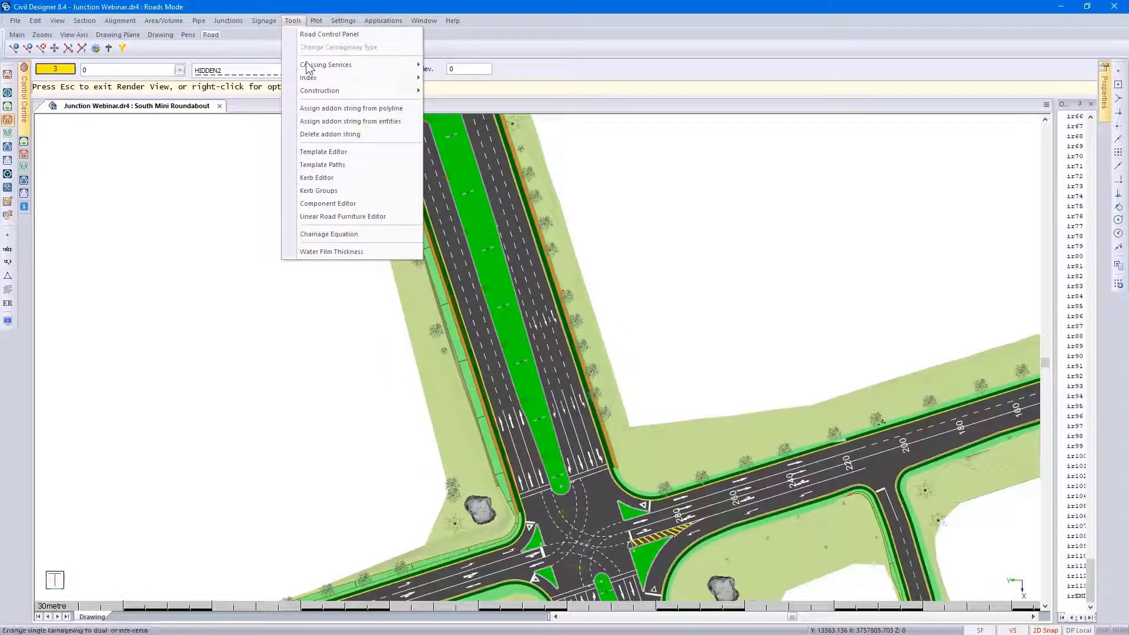
click(340, 205)
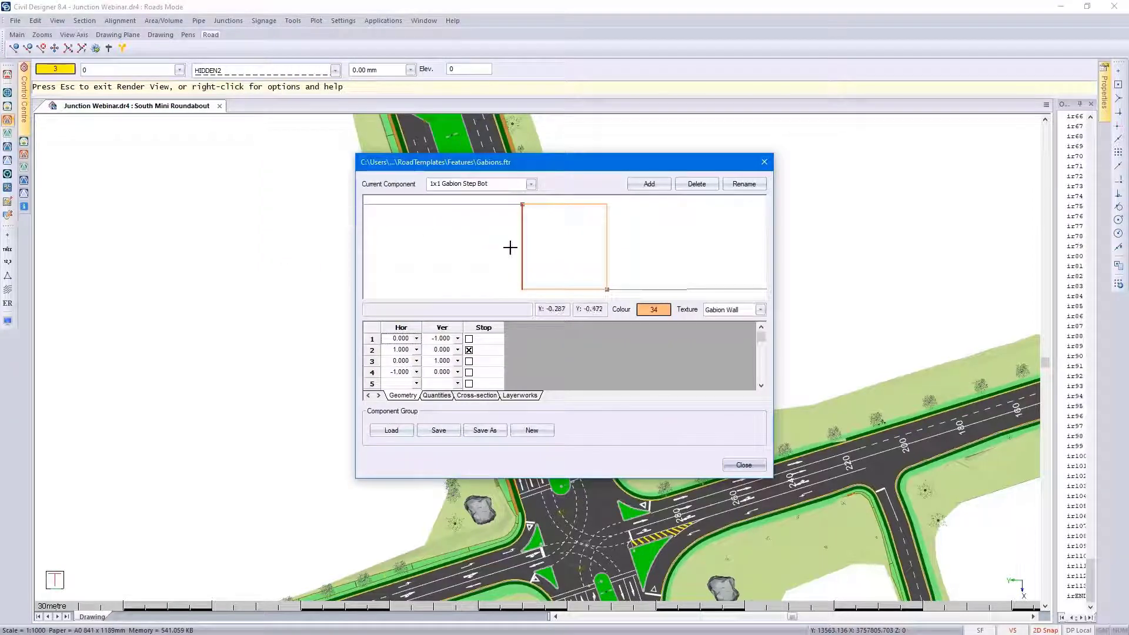
click(761, 310)
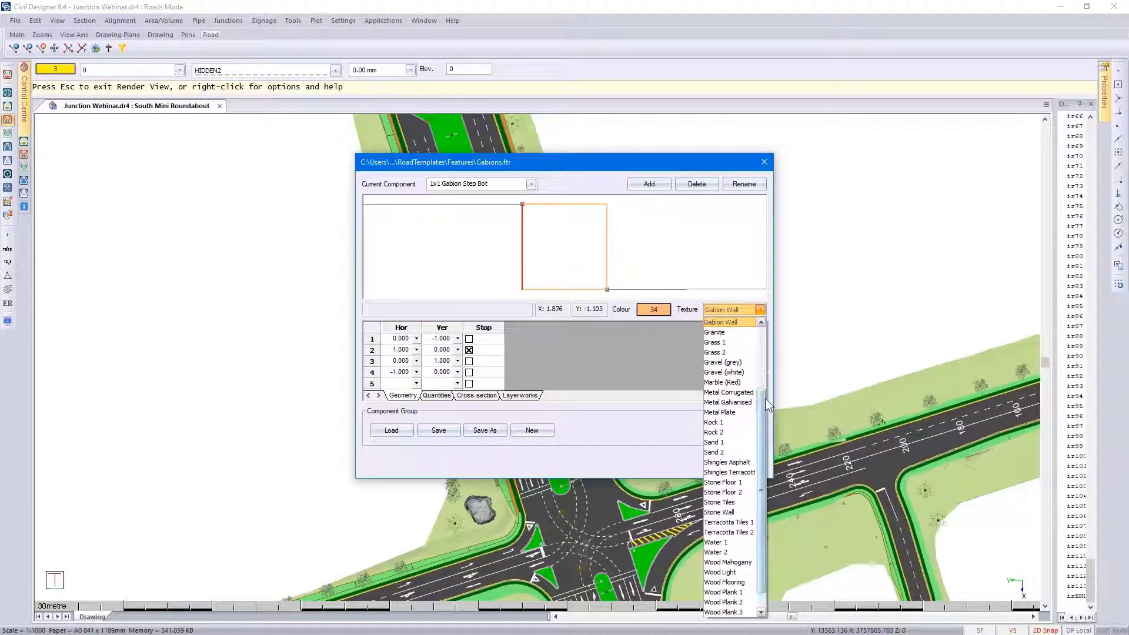
drag(763, 401, 770, 336)
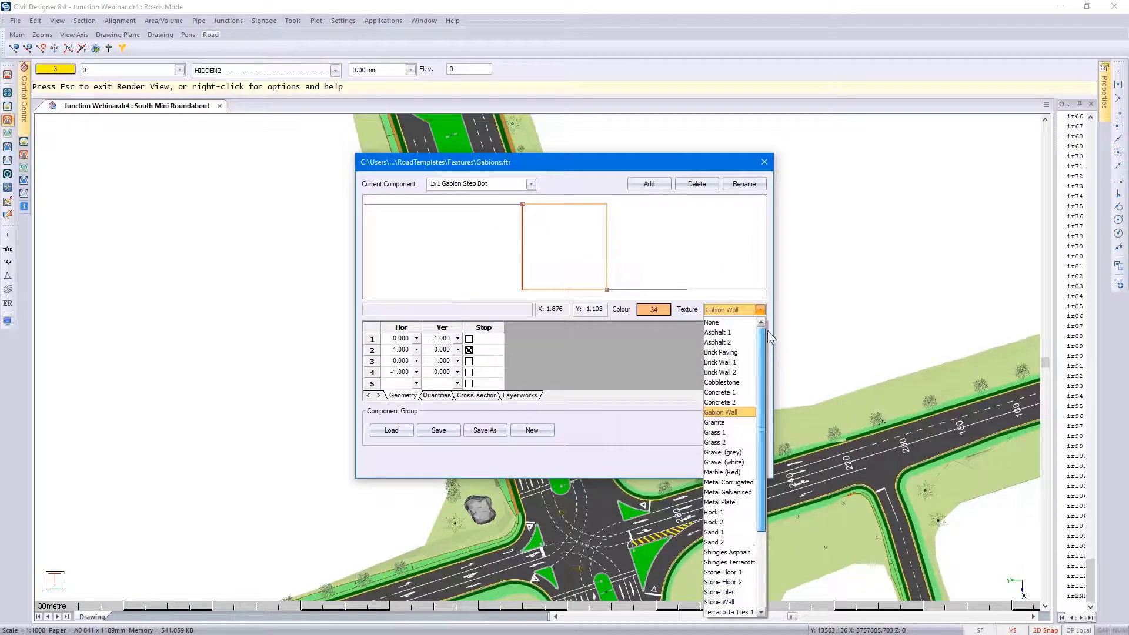
click(728, 413)
click(743, 465)
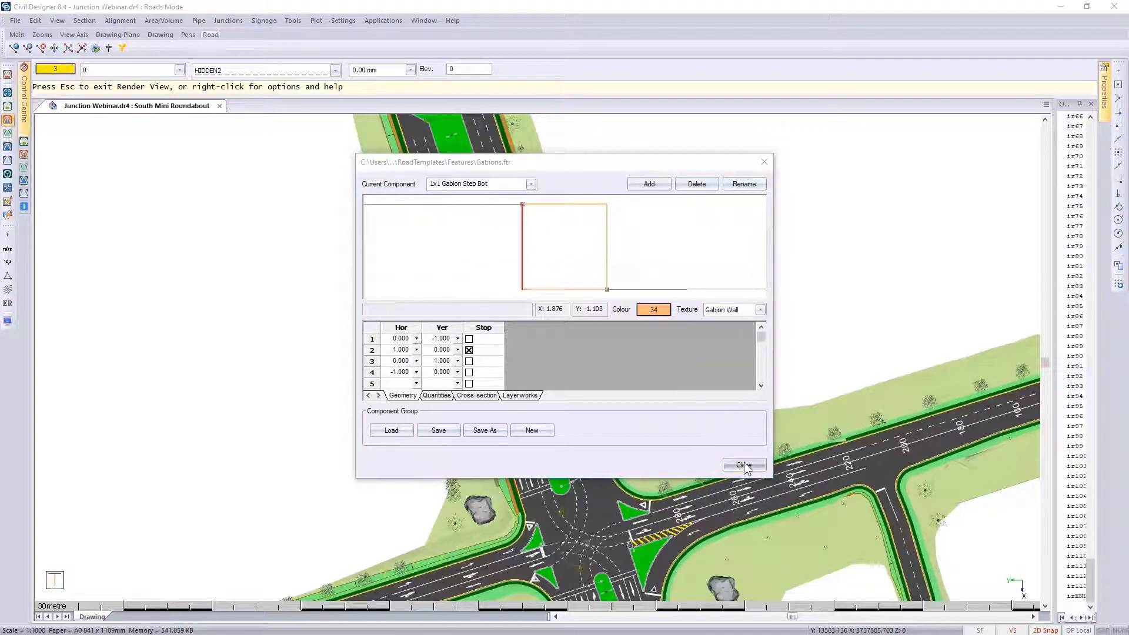
click(623, 351)
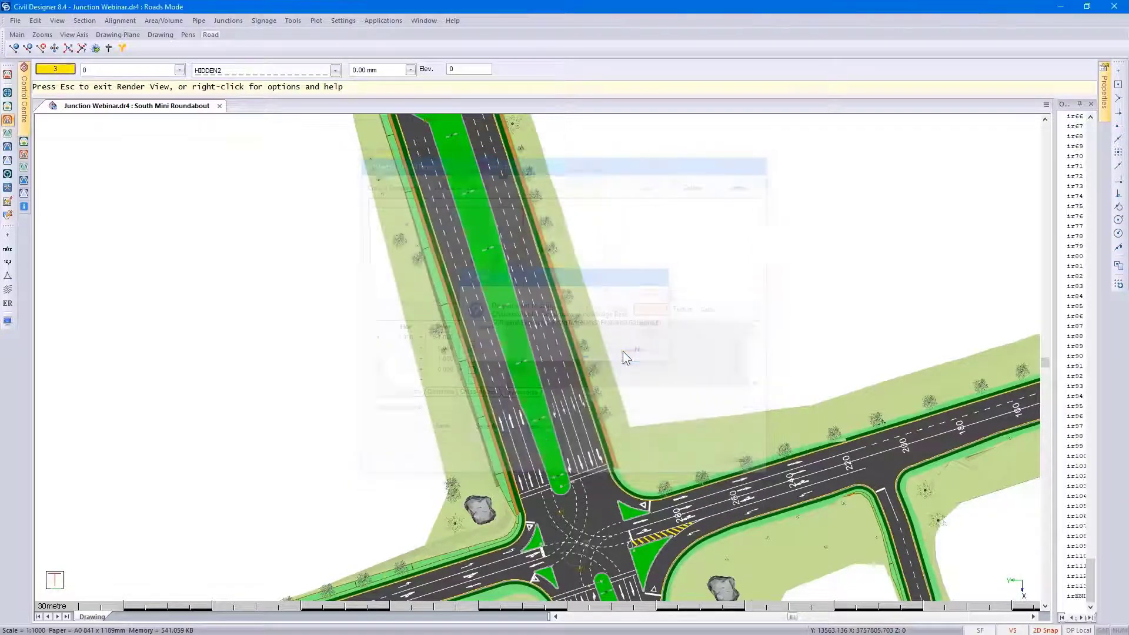
Open the drawing in Render View, examine the render mode, lighting and texture settings, and accept them
right_click(524, 370)
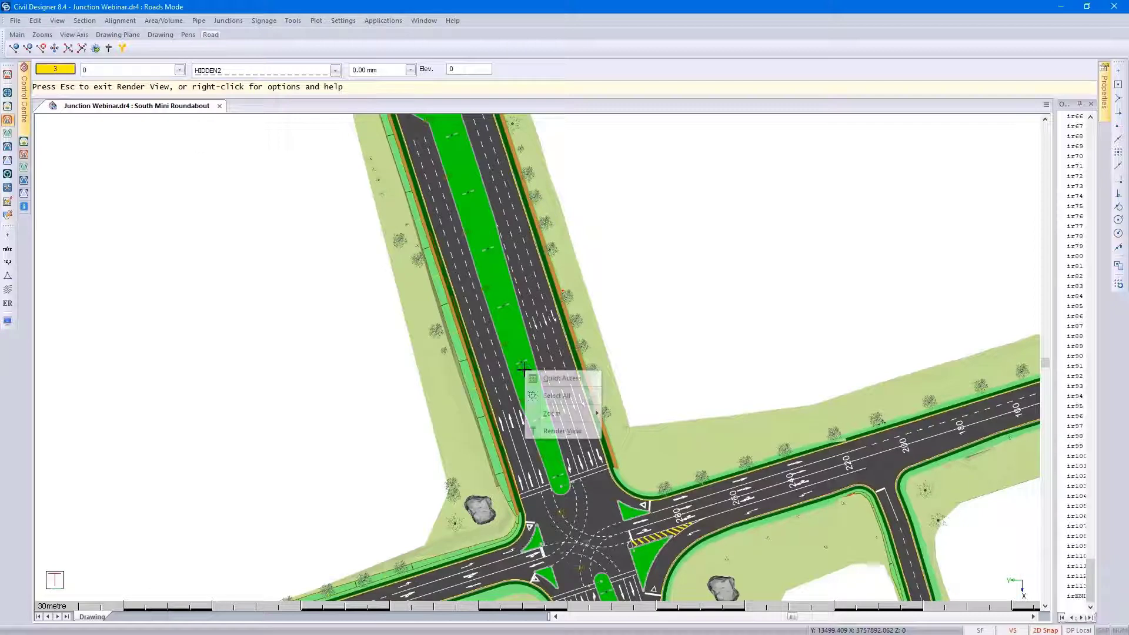
click(551, 430)
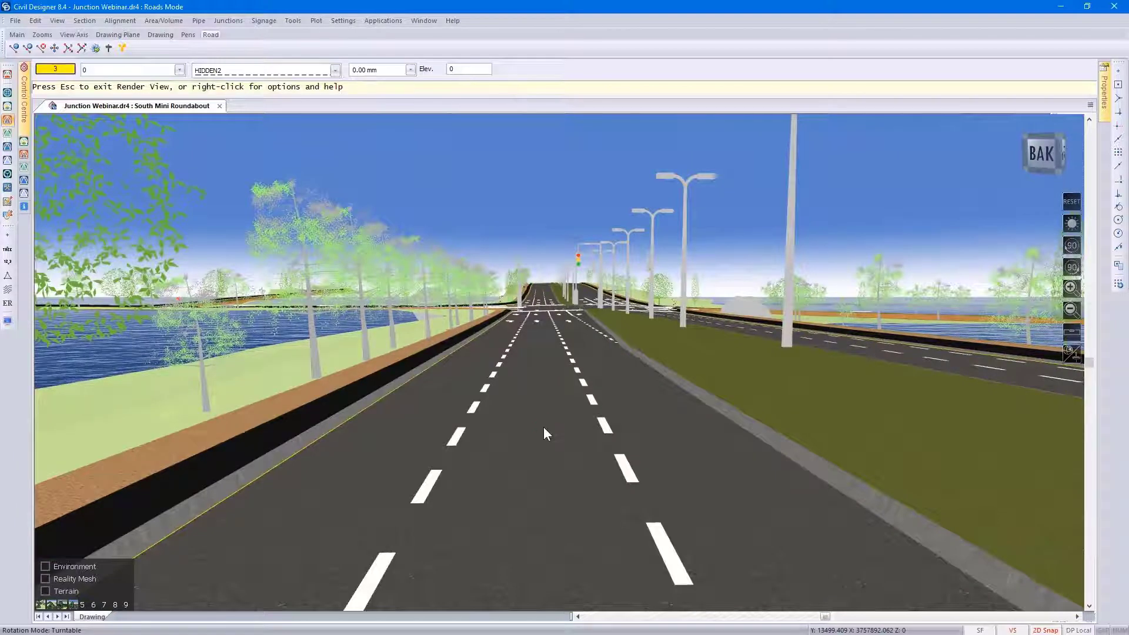
right_click(544, 427)
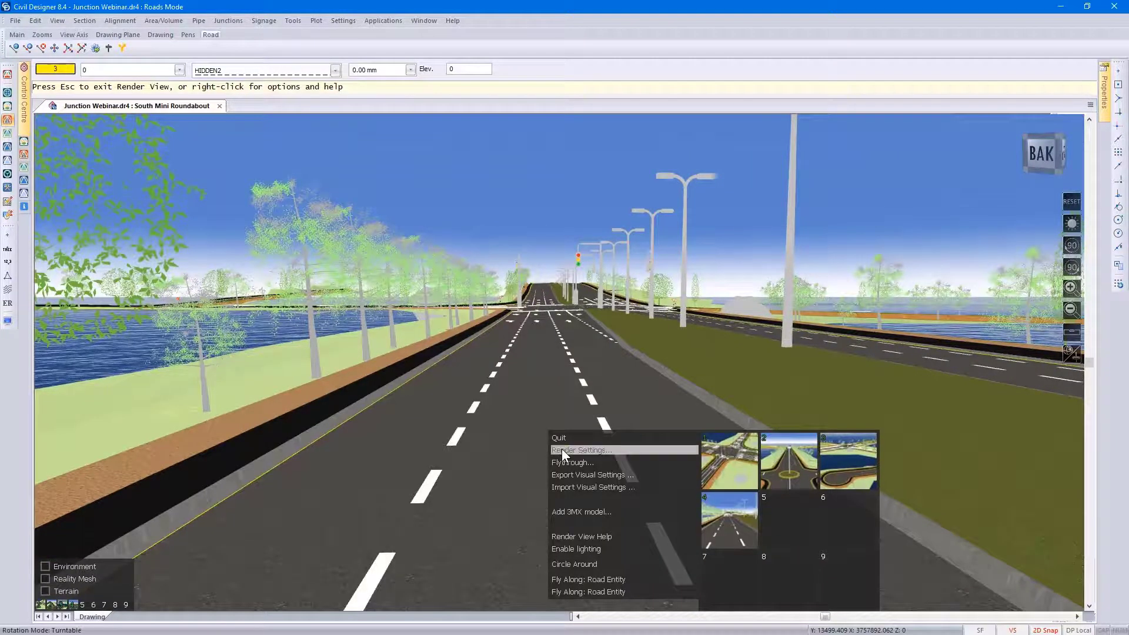
click(562, 450)
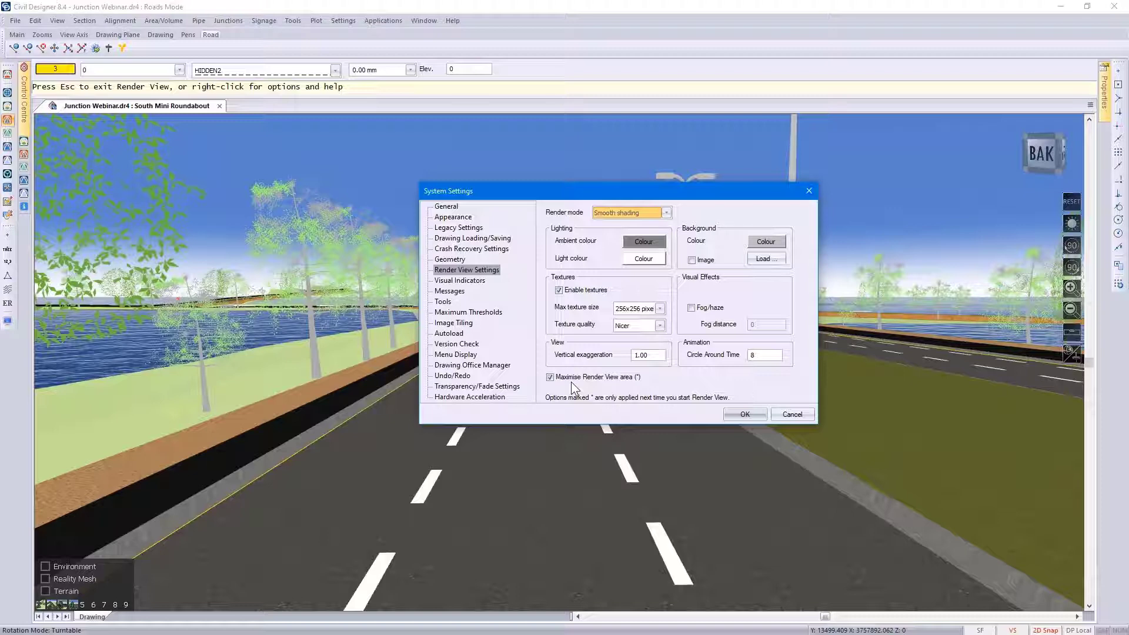
click(739, 414)
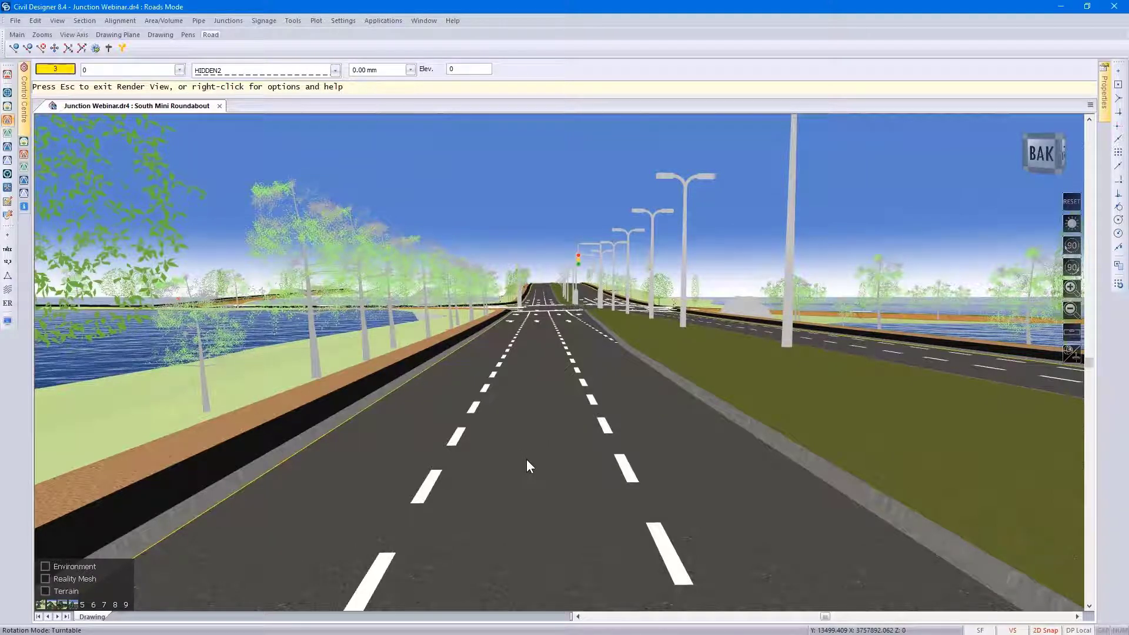
Quit the Render View and return to the plan drawing
right_click(527, 462)
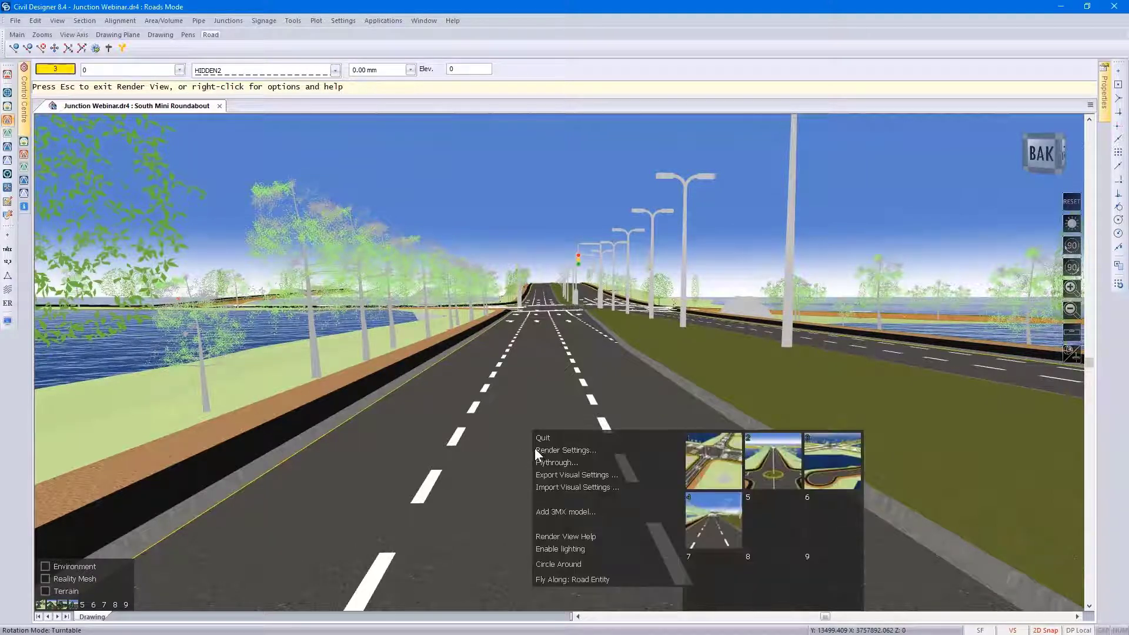
click(557, 439)
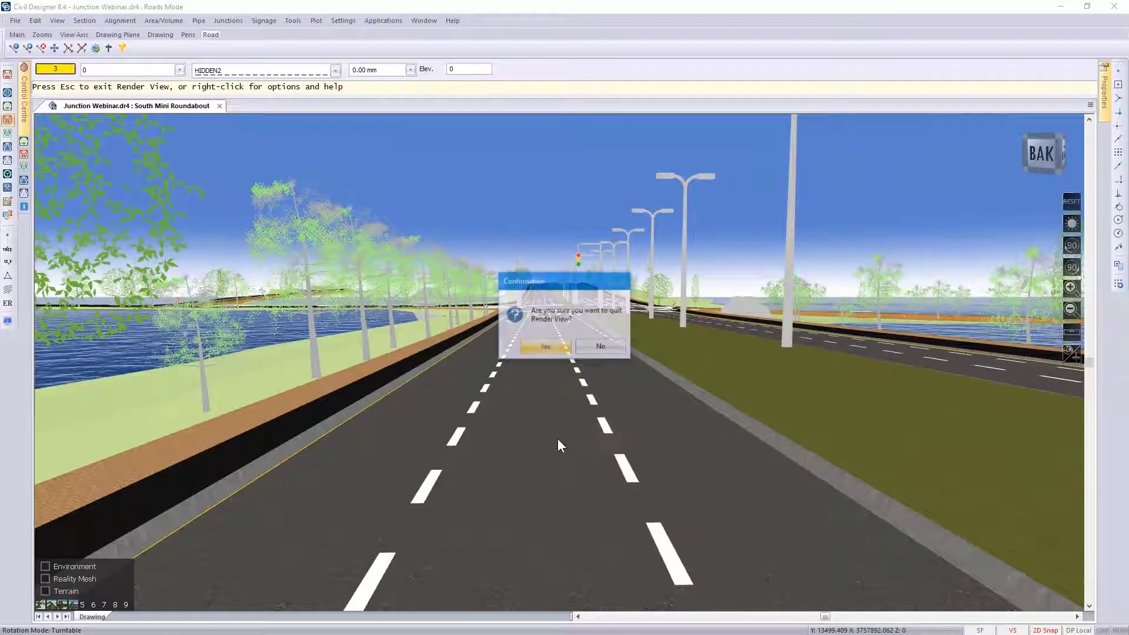
click(546, 348)
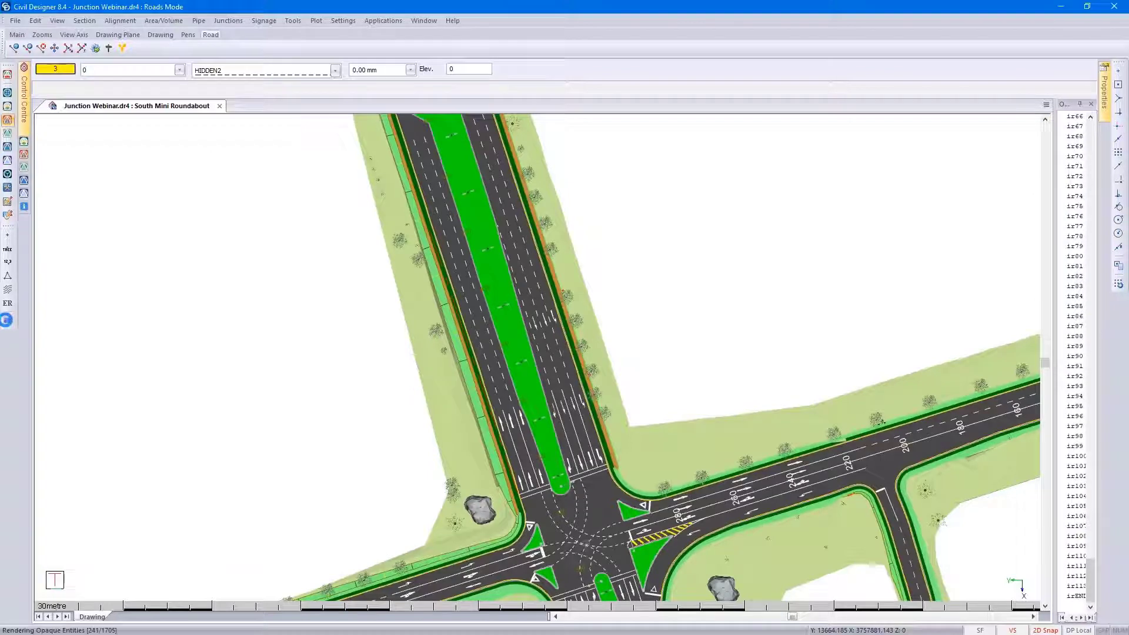
In the road string display settings, set the carriageway's render texture to Brick Paving and accept the textures and settings
click(9, 322)
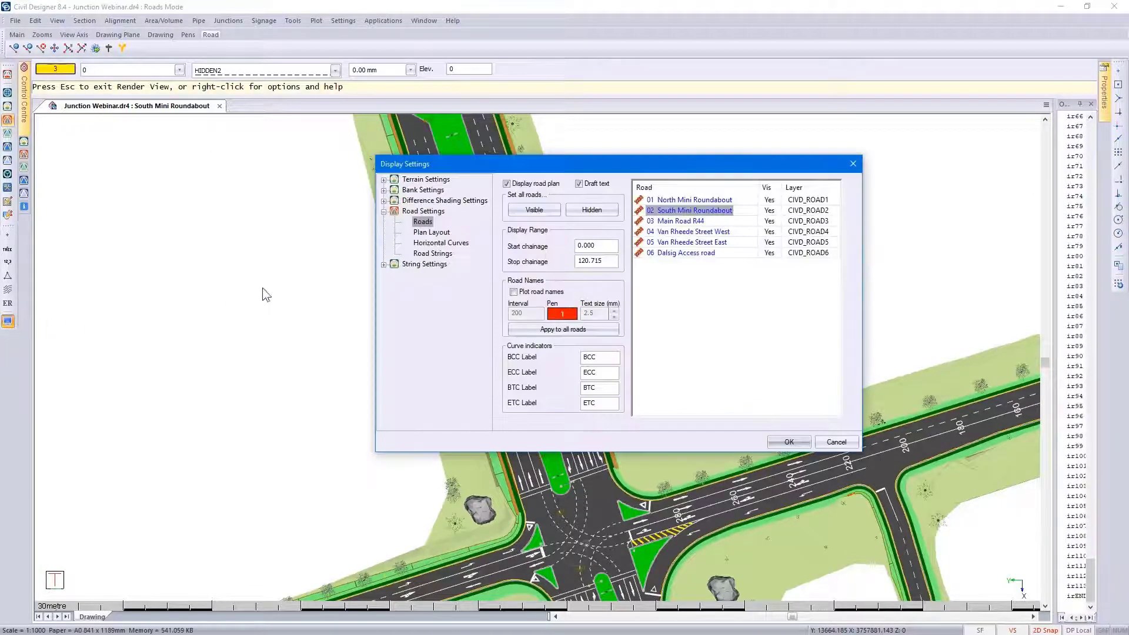
click(433, 254)
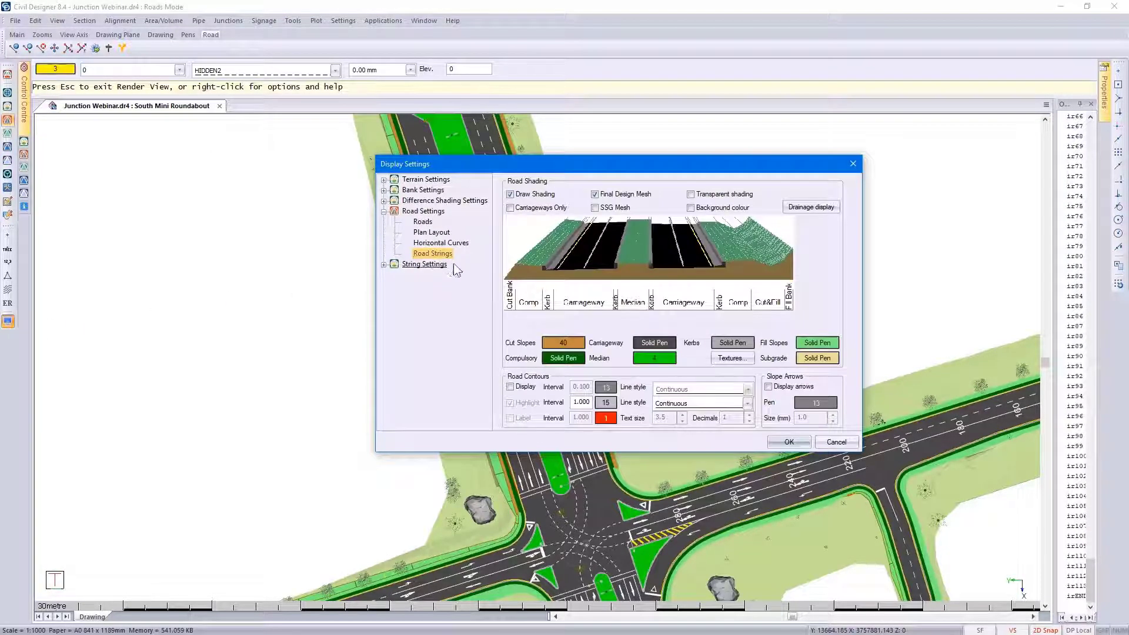
click(727, 356)
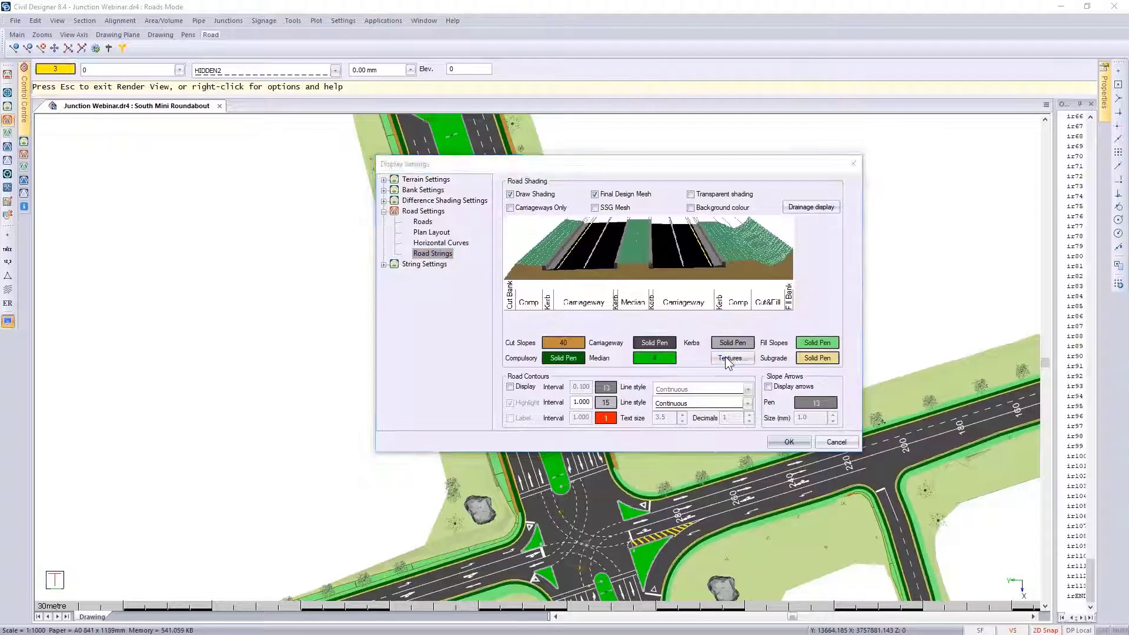
click(689, 257)
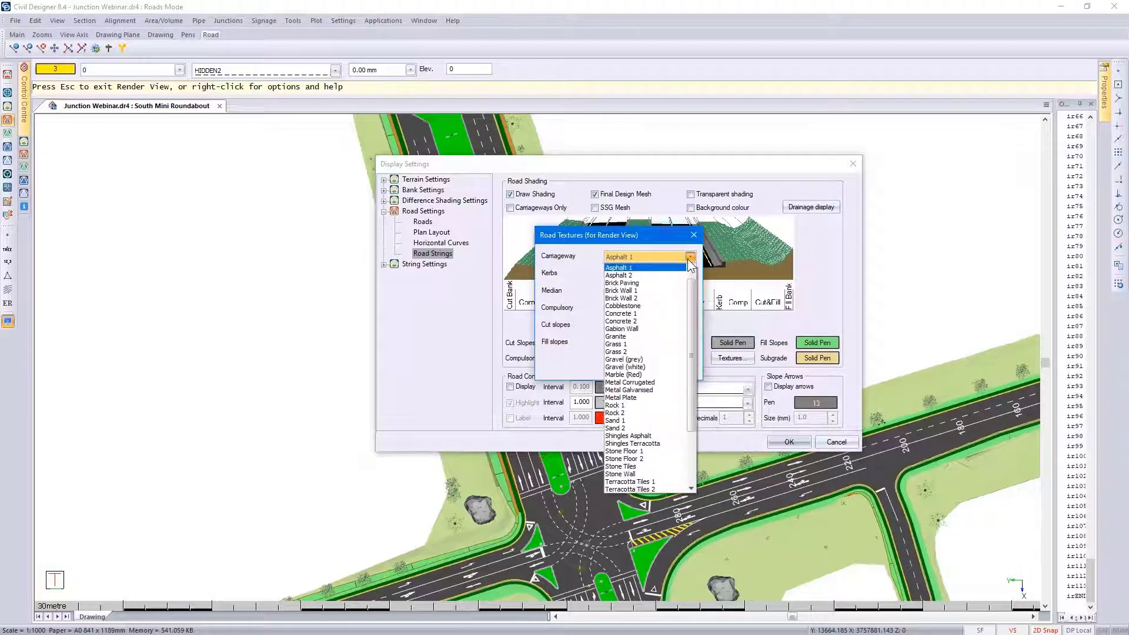
click(655, 282)
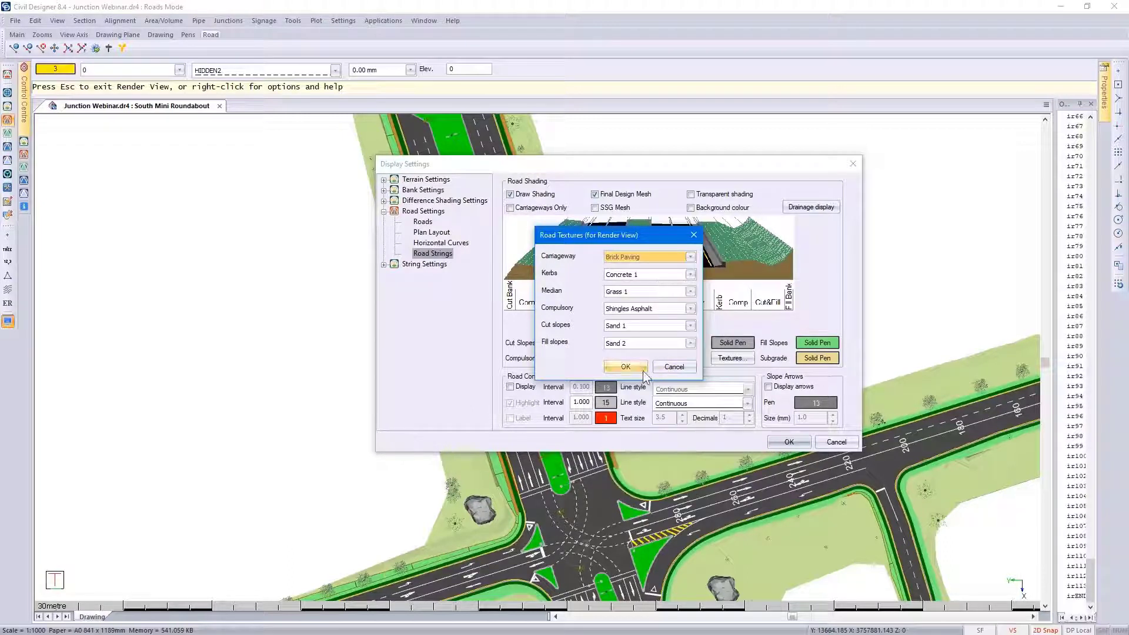
click(625, 367)
click(788, 441)
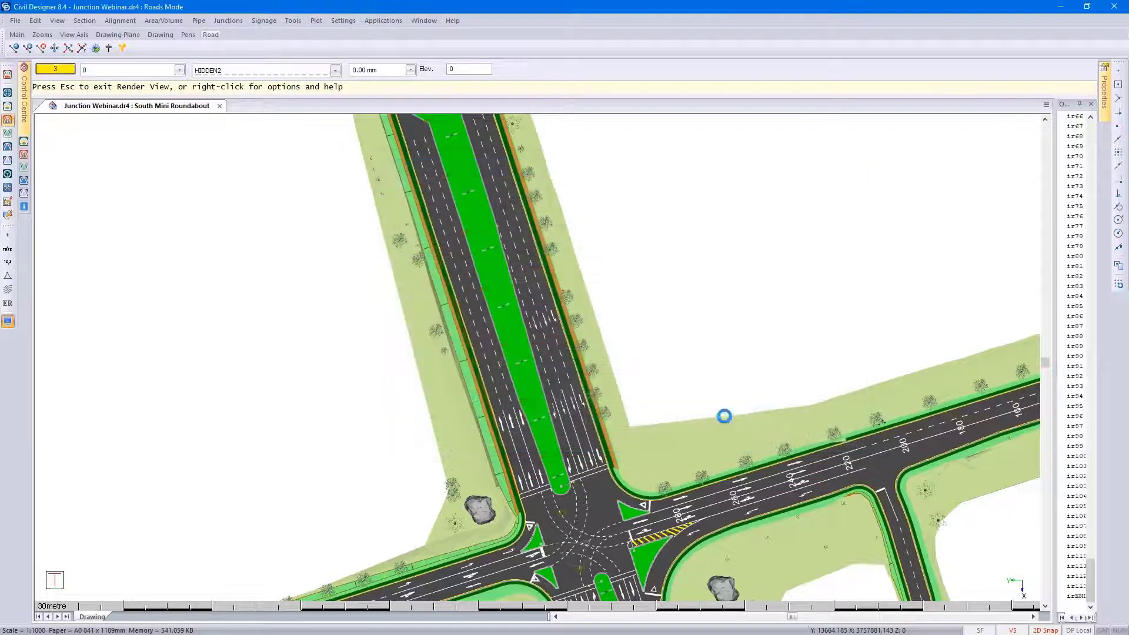
Show the junction model in Render View and recall saved view 1 at road level
right_click(520, 359)
click(549, 419)
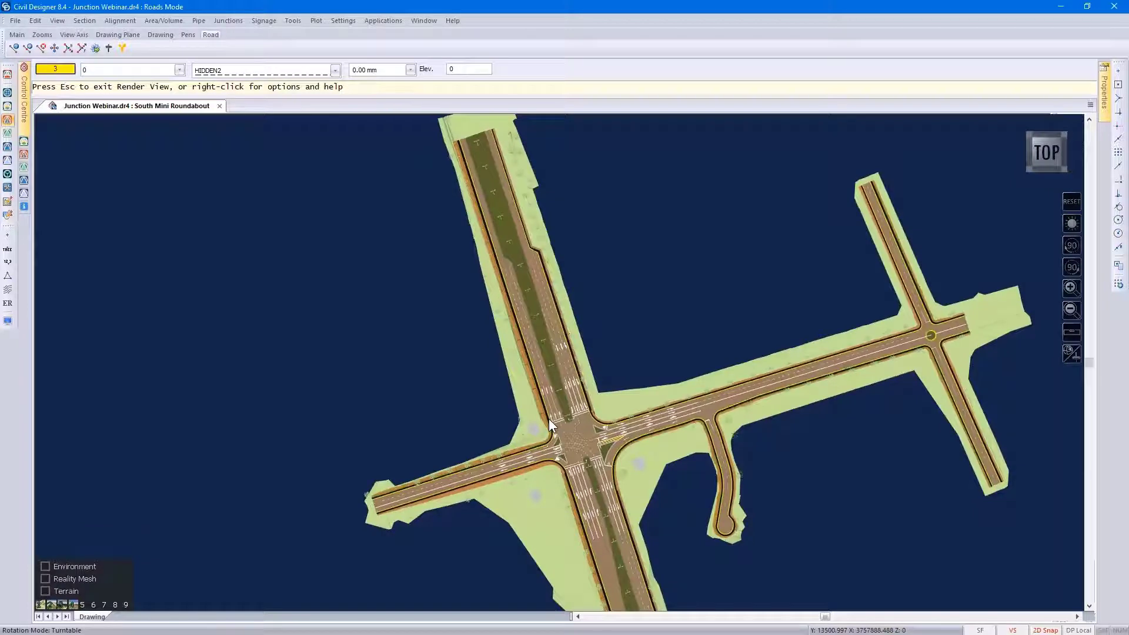
key(1)
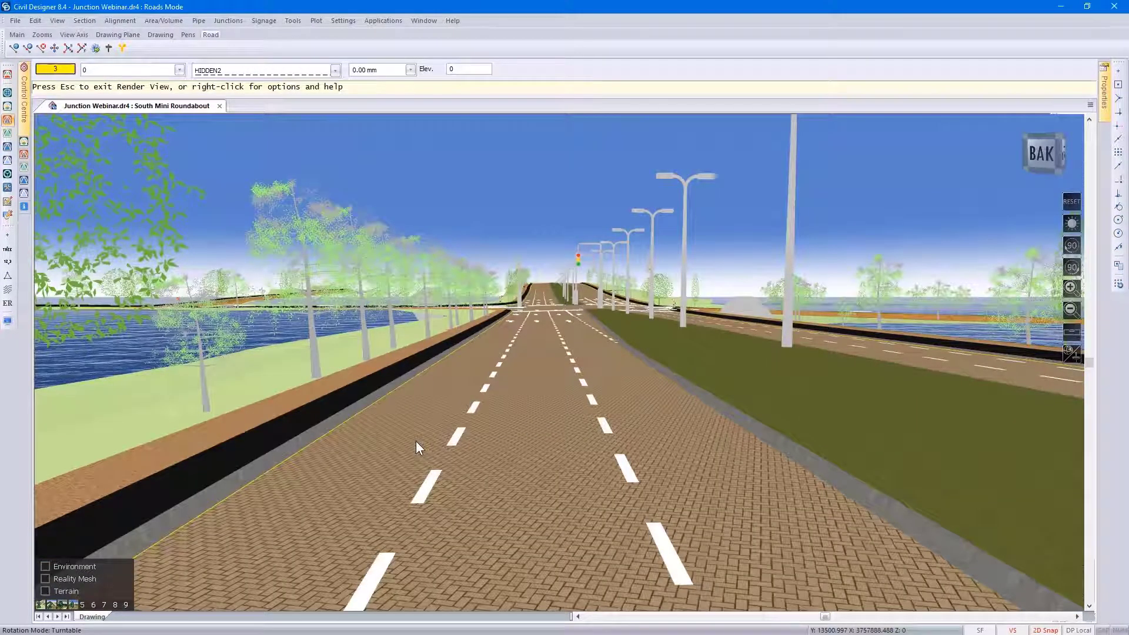
Examine the rendered textures across both carriageways, the median, the kerbs and the side slopes along the main road
drag(426, 441, 759, 416)
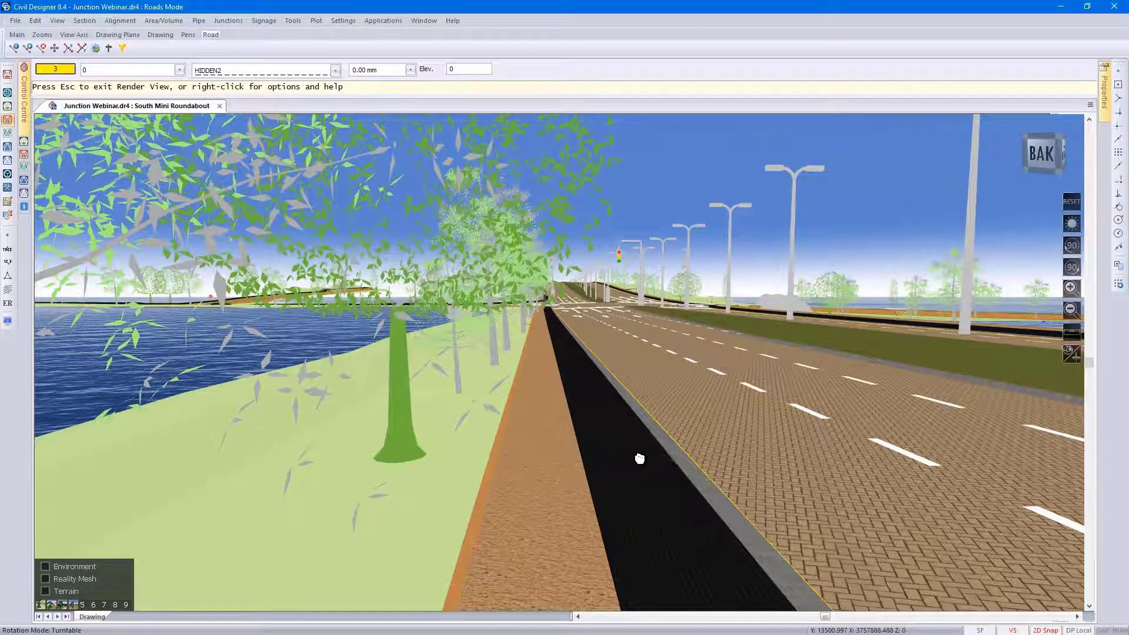
drag(641, 458, 351, 468)
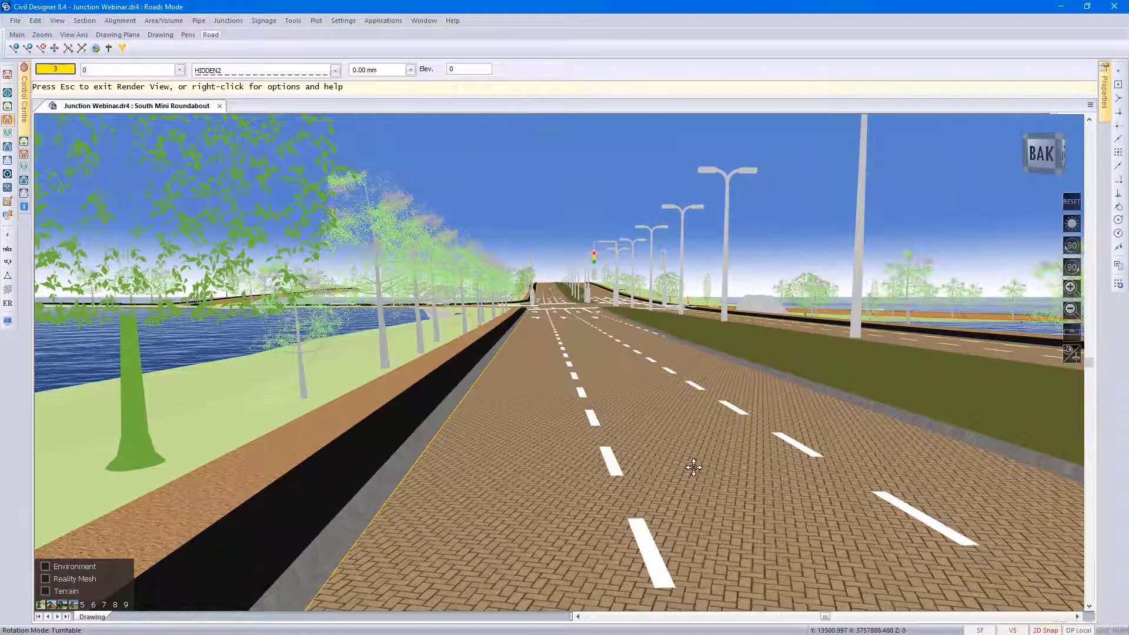
drag(696, 469, 350, 480)
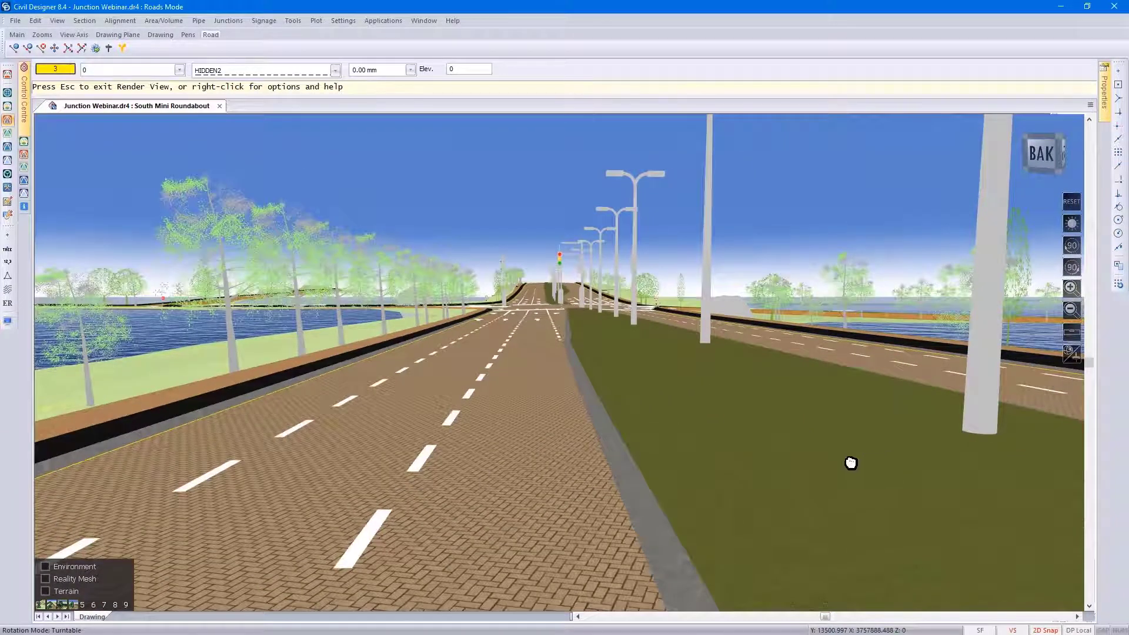
drag(852, 461, 350, 471)
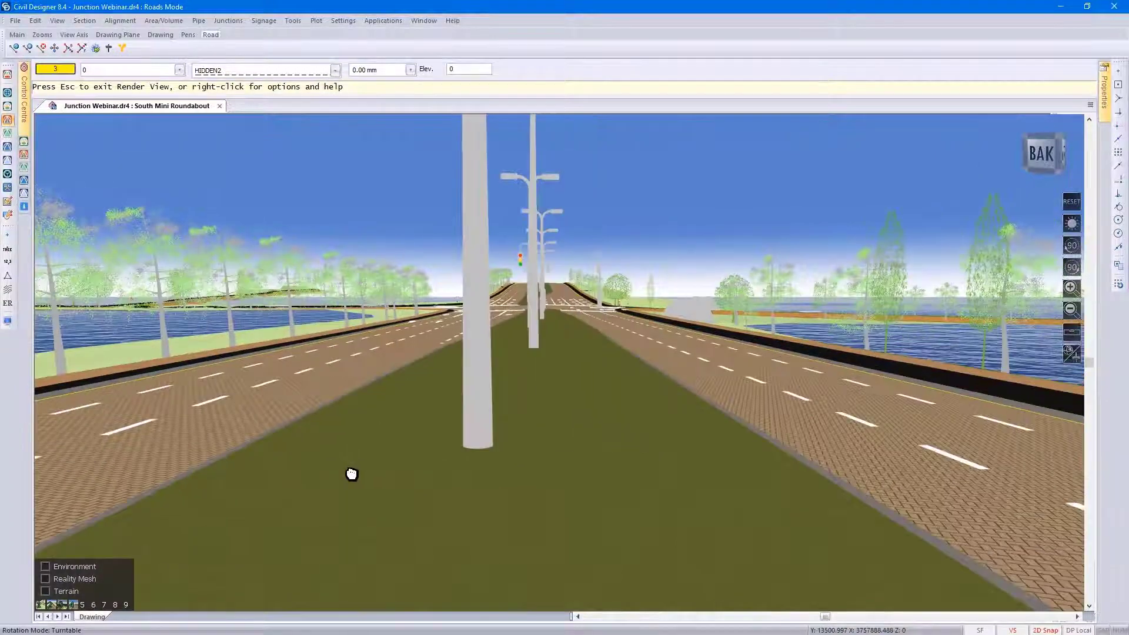
drag(800, 461, 300, 468)
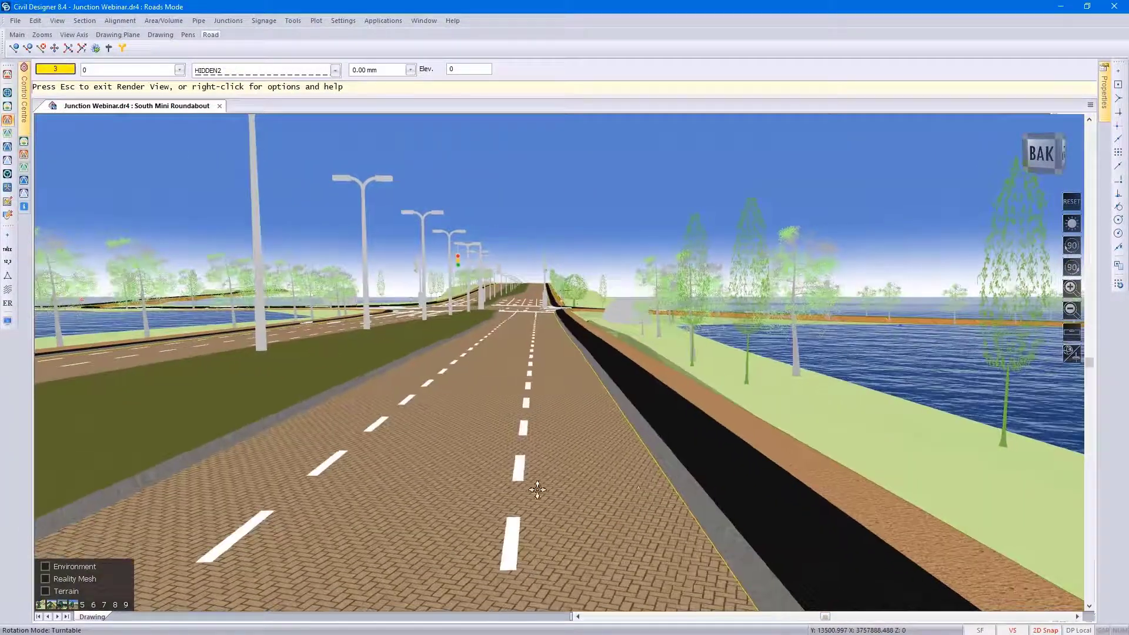
drag(617, 495, 451, 469)
drag(405, 460, 230, 418)
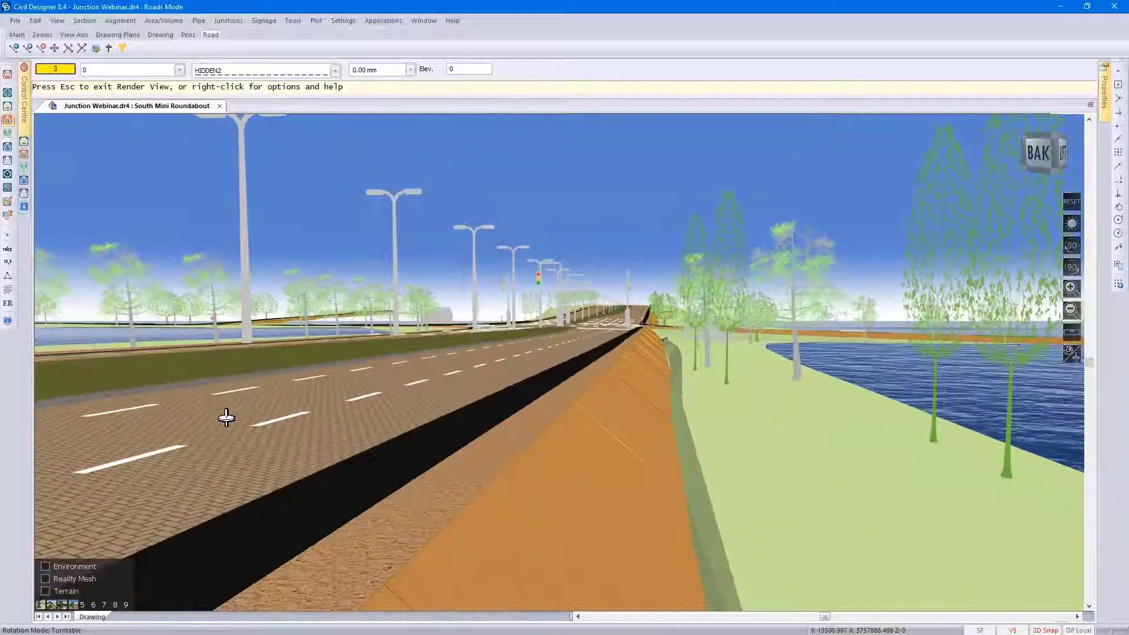